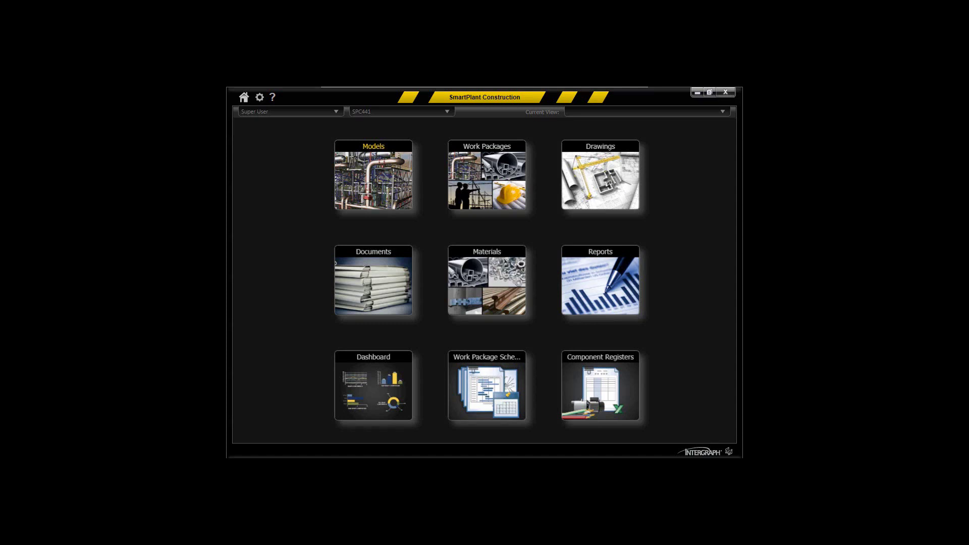
Open the MadisonAllArea-1-0001 model in 3D from the plant model list
left_click(365, 185)
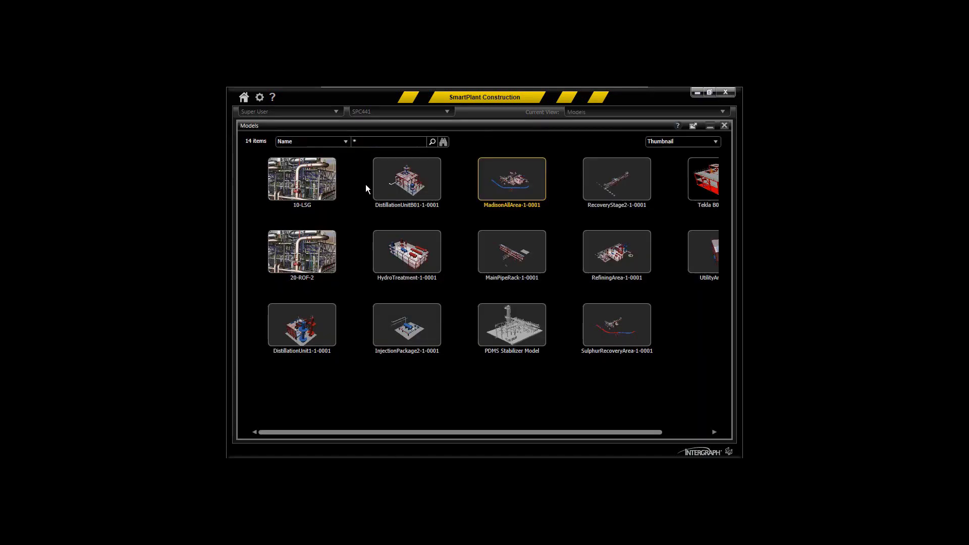
double_click(532, 194)
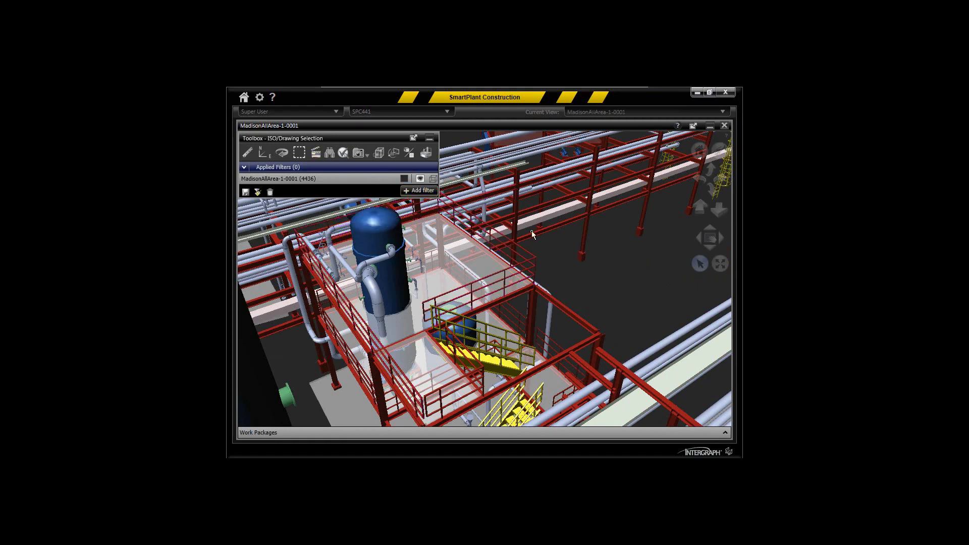
Bring up the work schedule animation controls and move the Toolbox aside
left_click(316, 155)
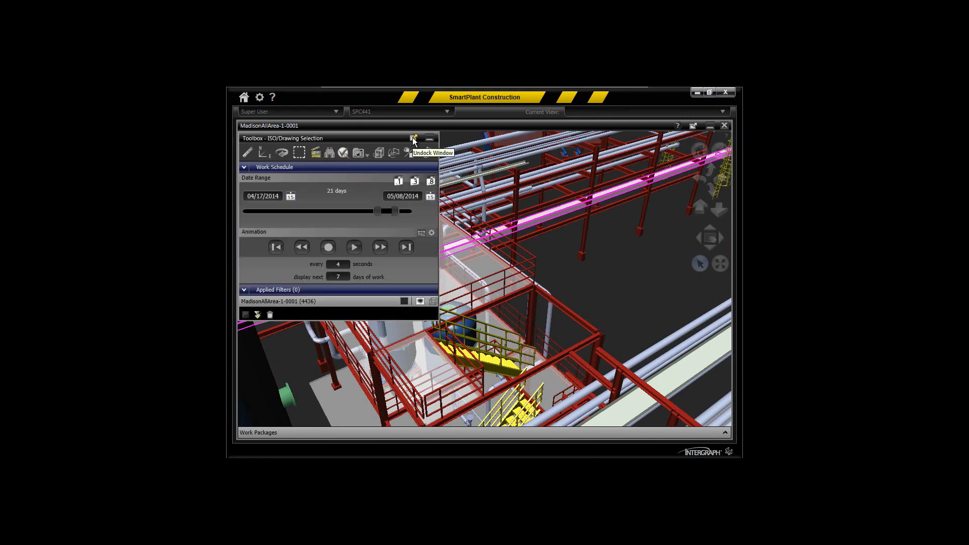
left_click_drag(417, 144, 659, 136)
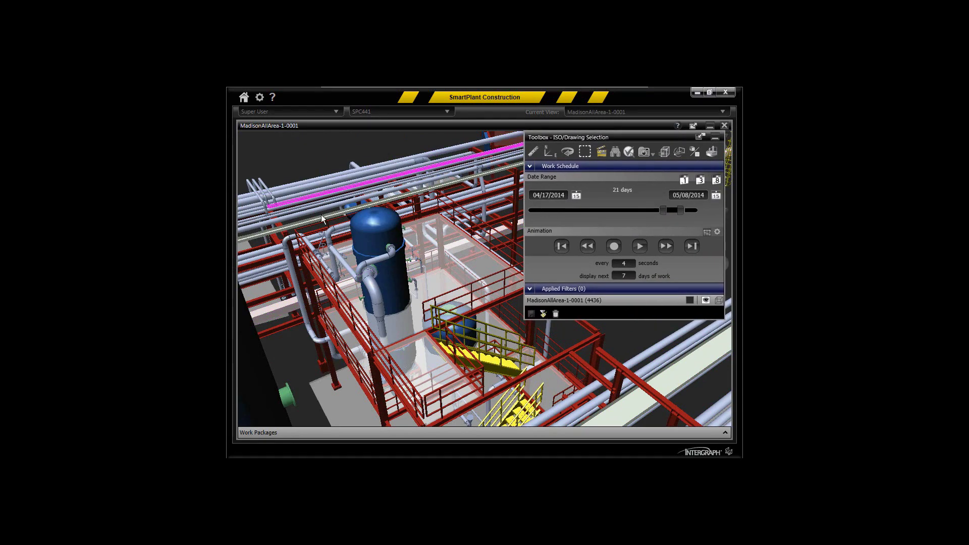
left_click(533, 151)
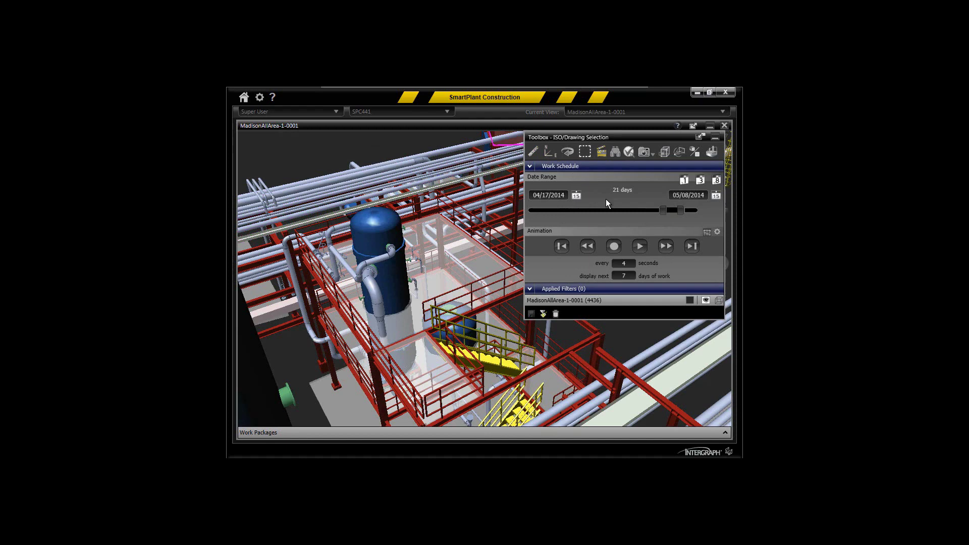
Set the work schedule start date to 09/02/2013
left_click(577, 196)
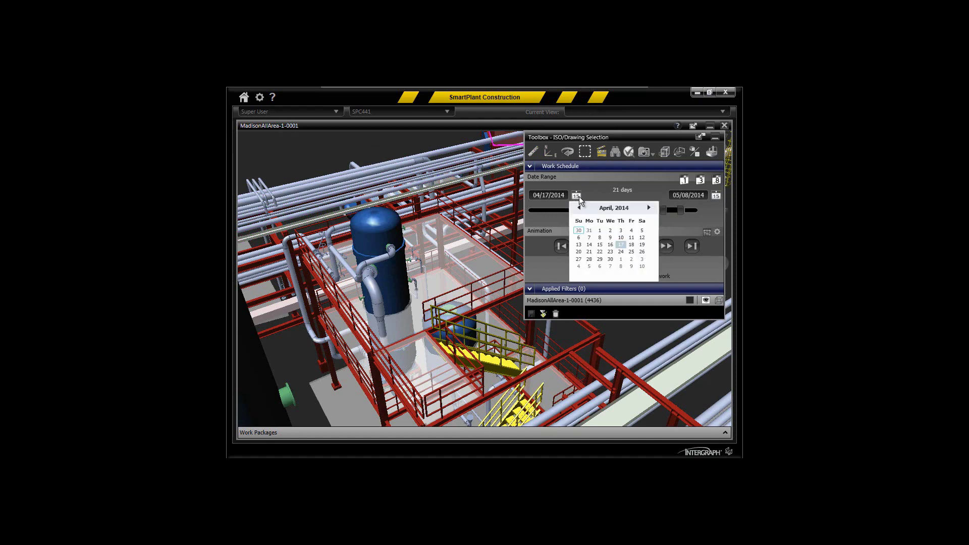
left_click(578, 209)
left_click(578, 209)
left_click(578, 209)
left_click(578, 209)
left_click(578, 209)
left_click(578, 209)
left_click(578, 209)
left_click(590, 239)
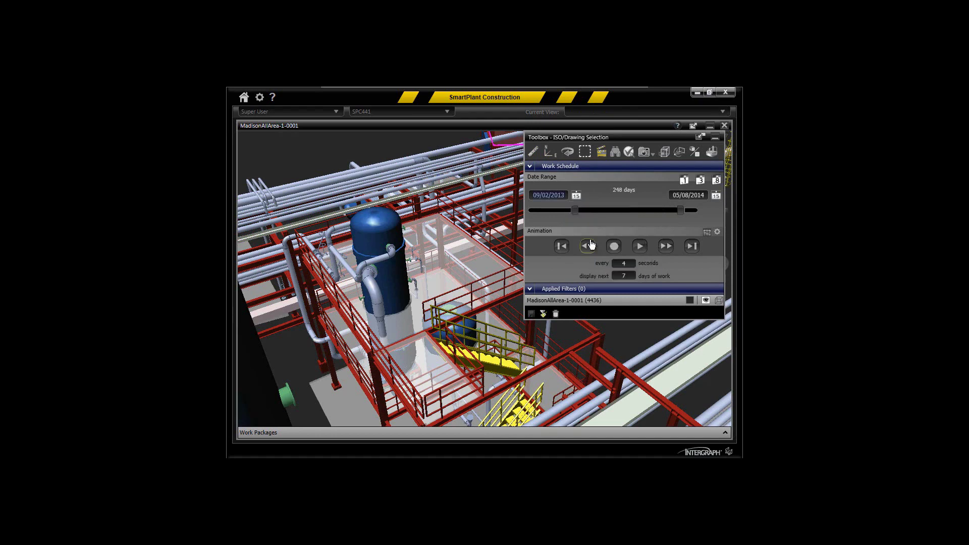
Set the end date to 11/01/2013 and the animation interval to every 2 seconds
left_click(715, 196)
left_click(662, 208)
left_click(662, 208)
left_click(662, 208)
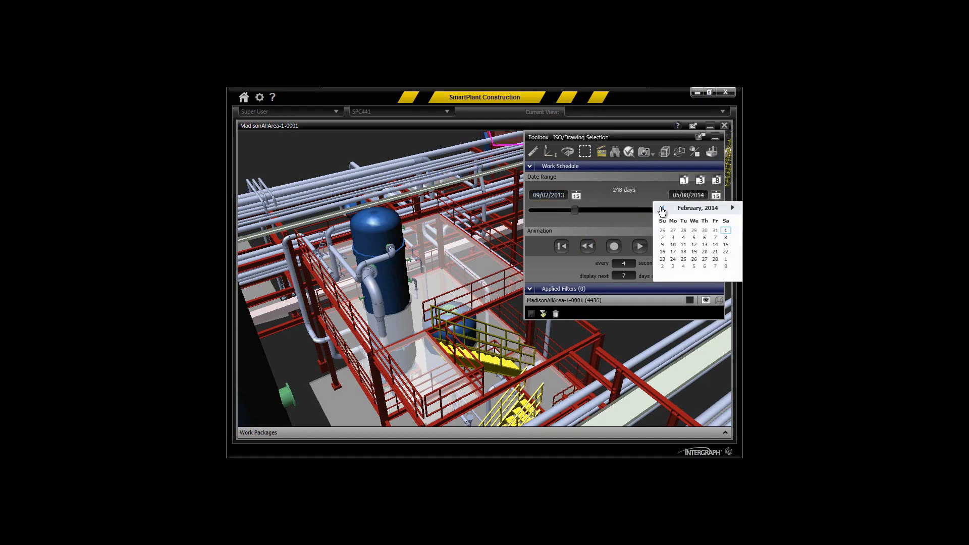
left_click(662, 208)
left_click(662, 208)
left_click(662, 208)
left_click(662, 208)
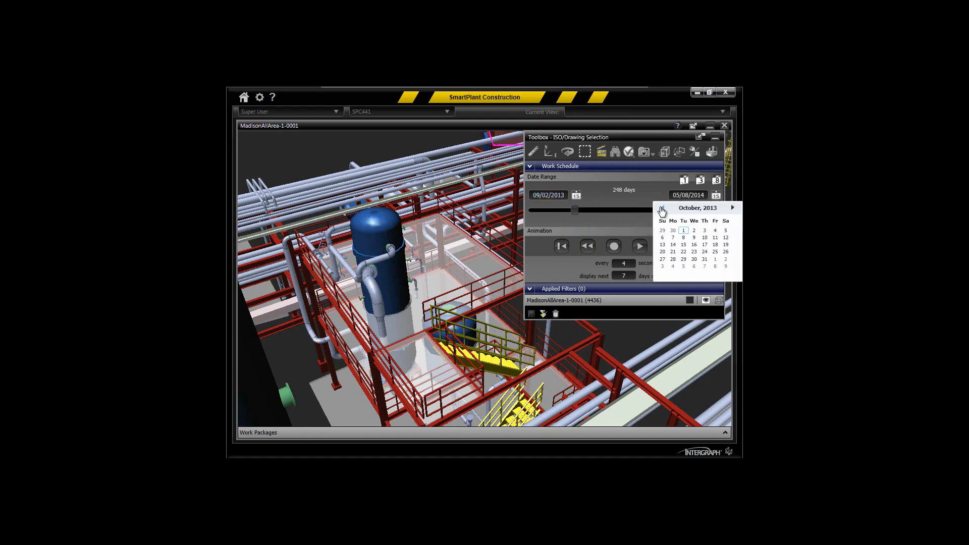
left_click(733, 208)
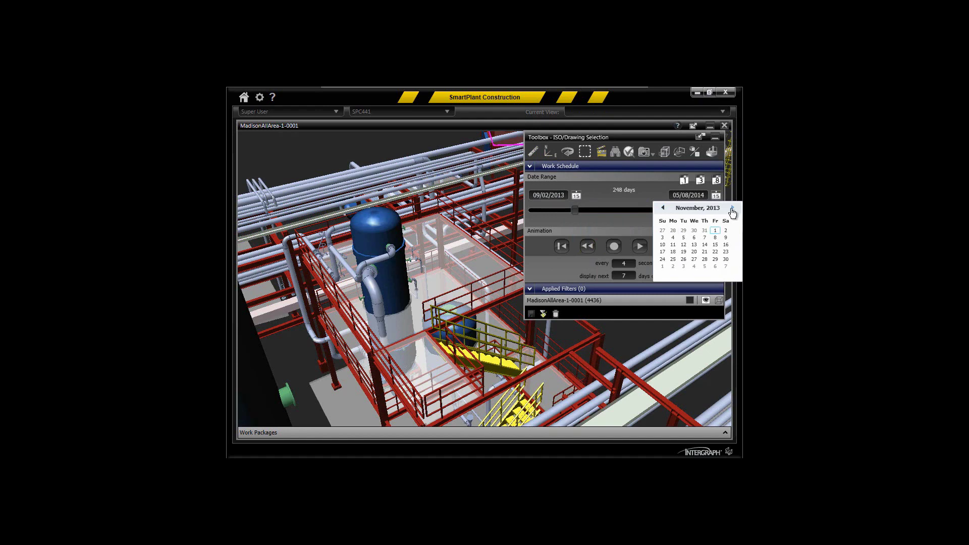
left_click(712, 233)
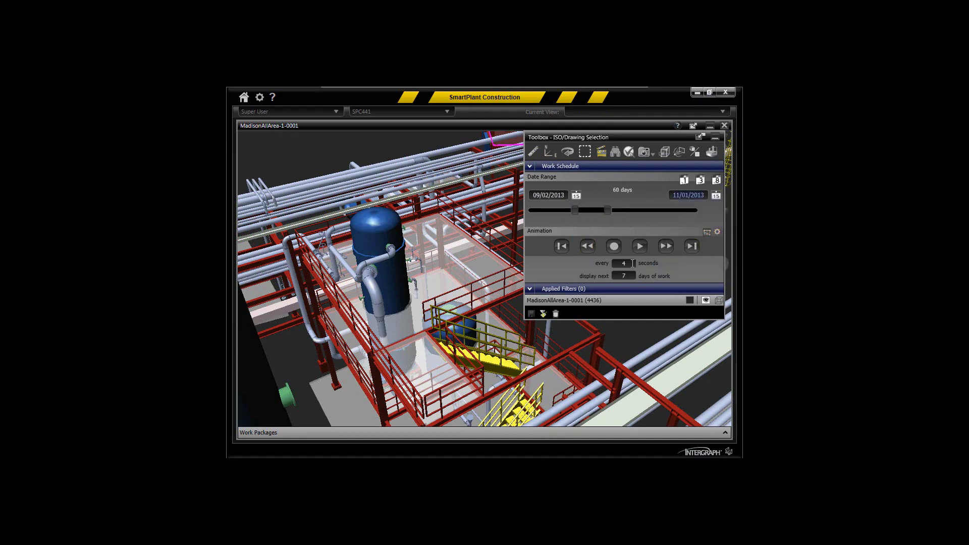
left_click_drag(631, 263, 616, 263)
type("2")
left_click(717, 233)
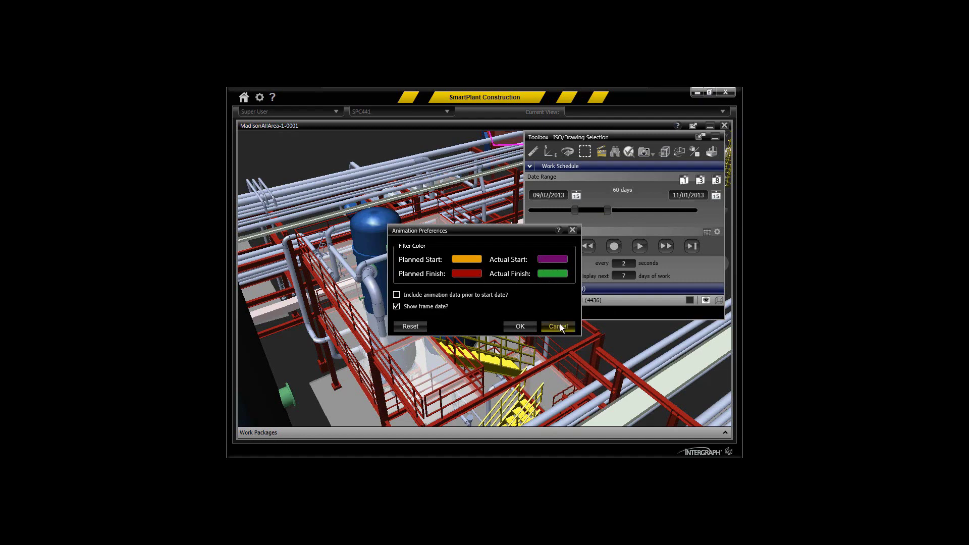
left_click(520, 326)
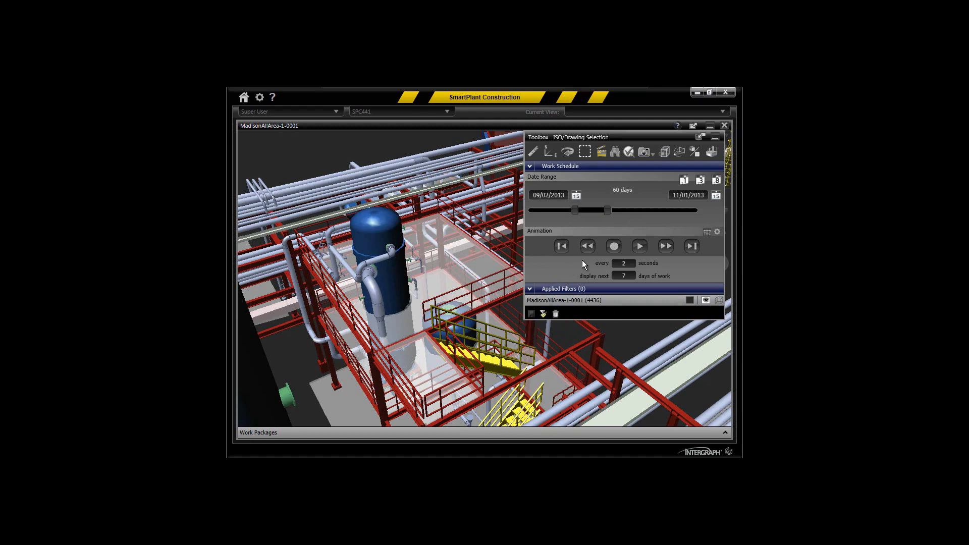
Play the work schedule animation, colouring planned starts and finishes up to 11/1/2013
left_click(640, 246)
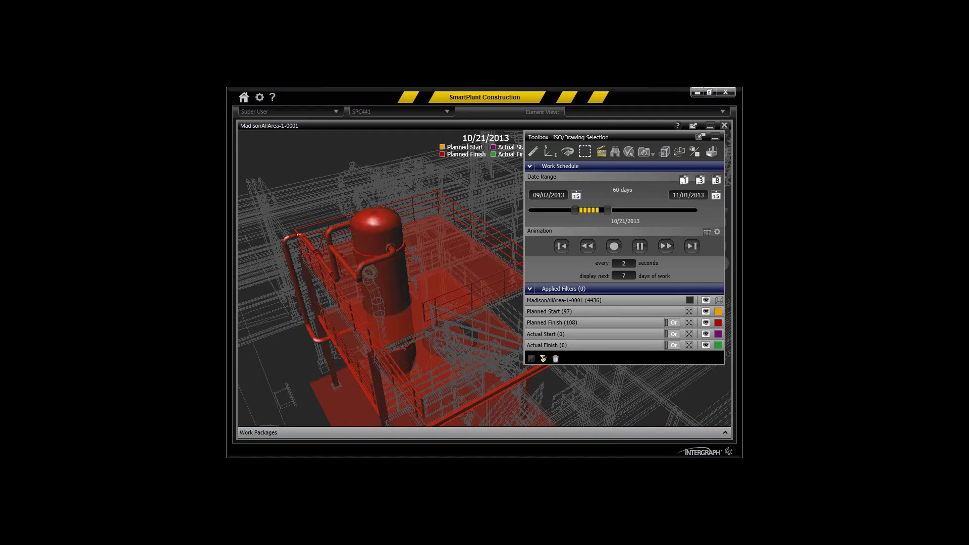
Open work package 2100-SRA-PIP-INST-001 from the pipe beside the vessel and view its schedule dates
right_click(289, 265)
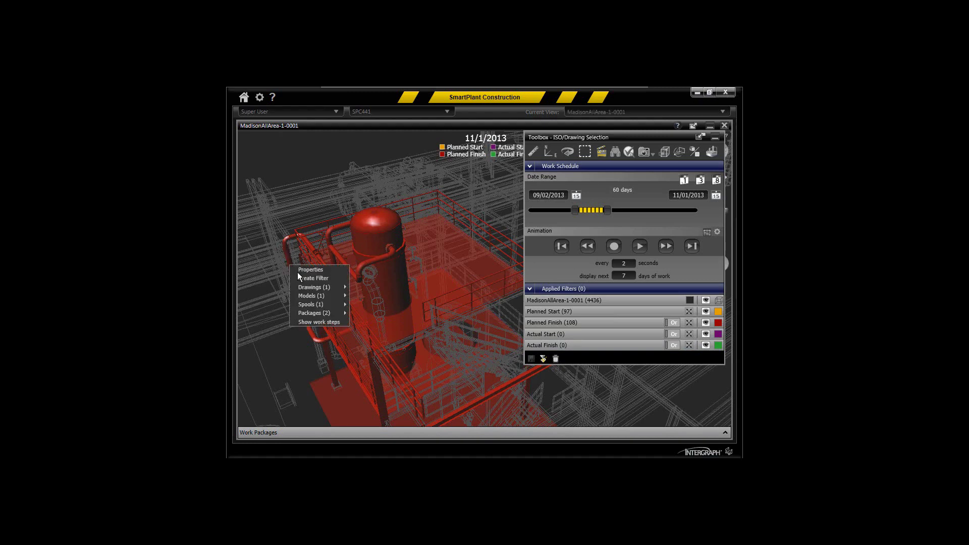
mouse_move(312, 311)
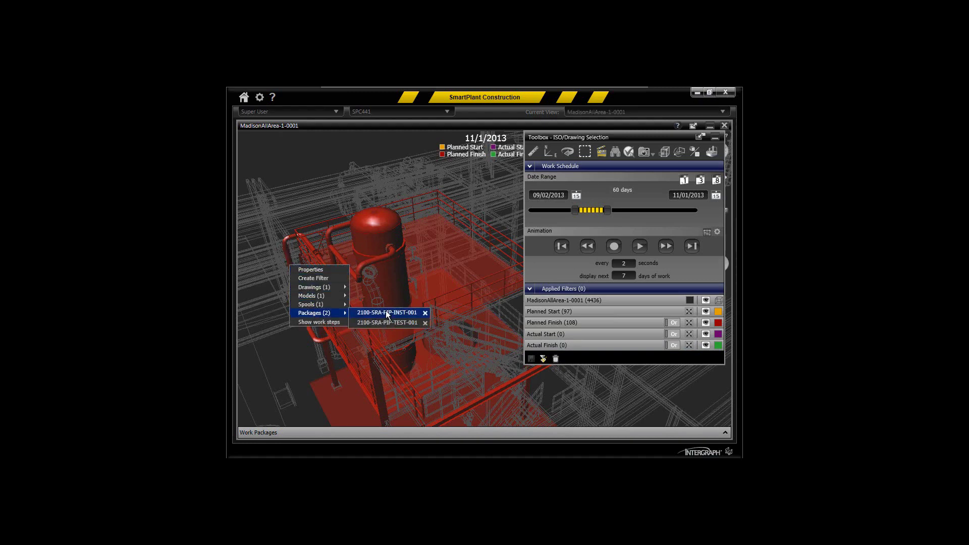
left_click(387, 313)
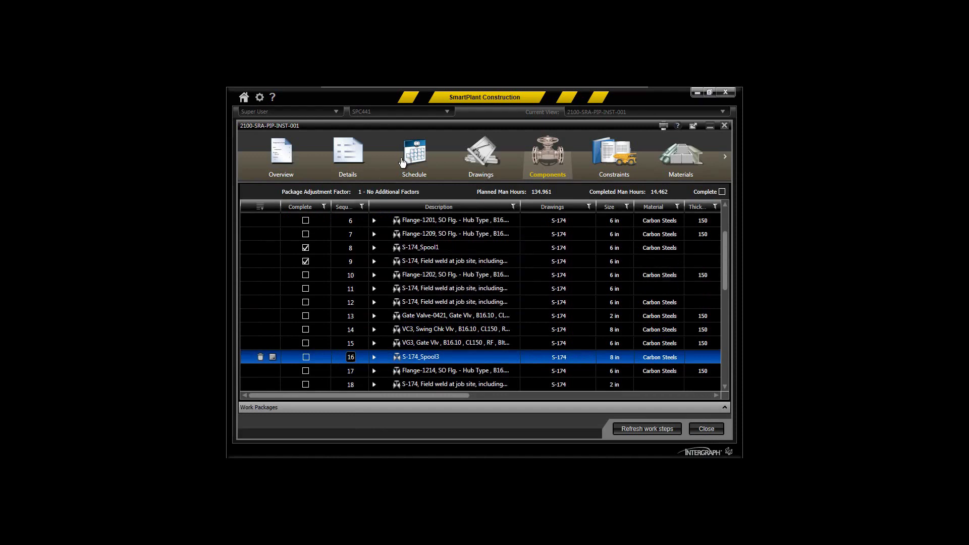
left_click(402, 162)
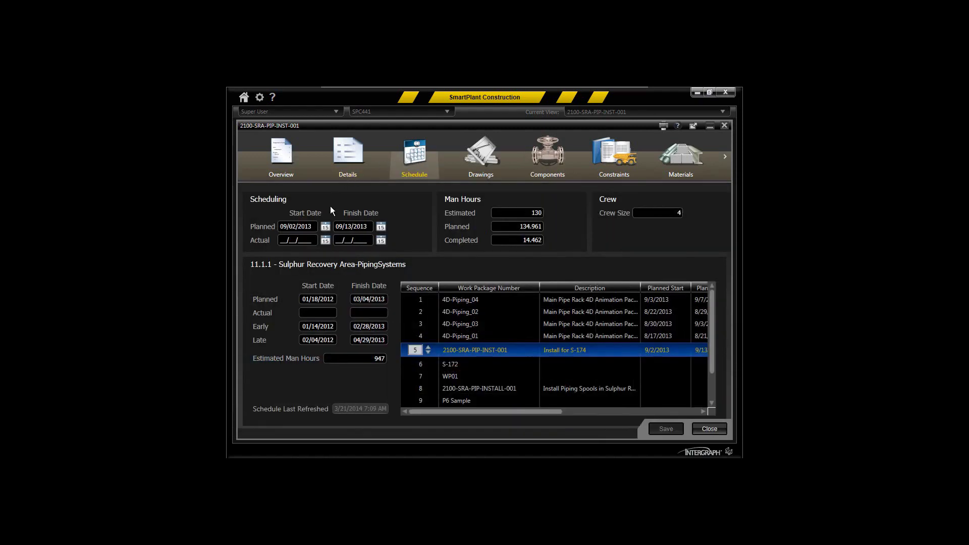
left_click(326, 227)
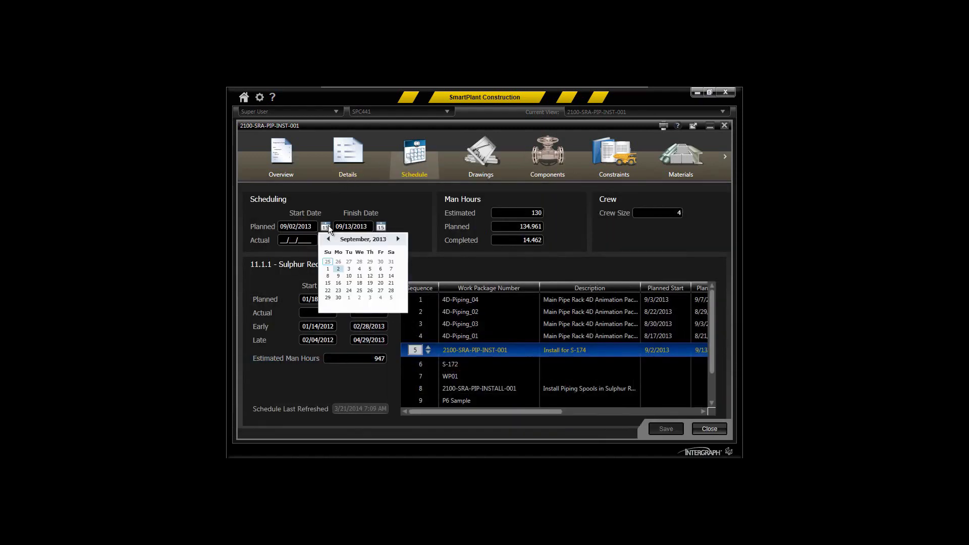
Set planned start 11/04/2013 and planned finish 11/15/2013 for 2100-SRA-PIP-INST-001, then save
left_click(399, 239)
left_click(340, 269)
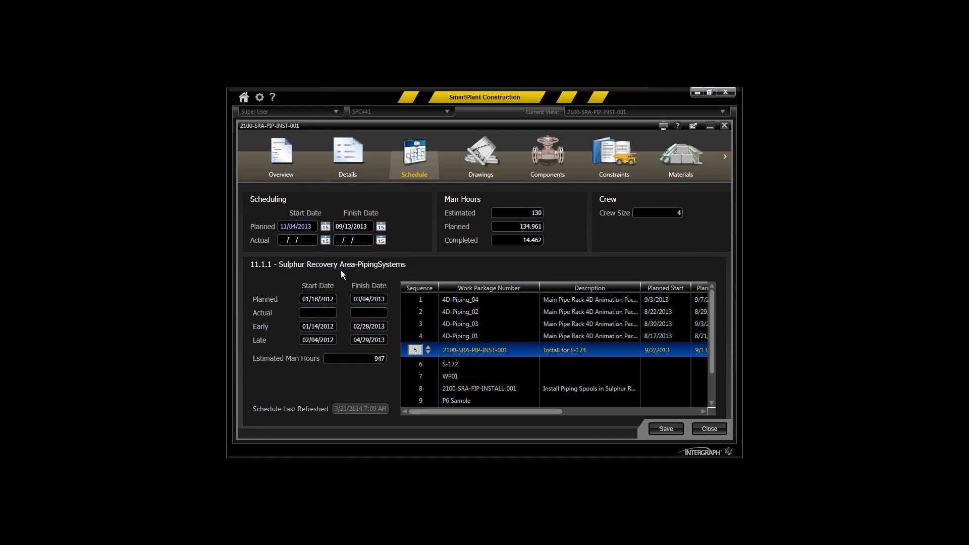
left_click(381, 232)
left_click(453, 240)
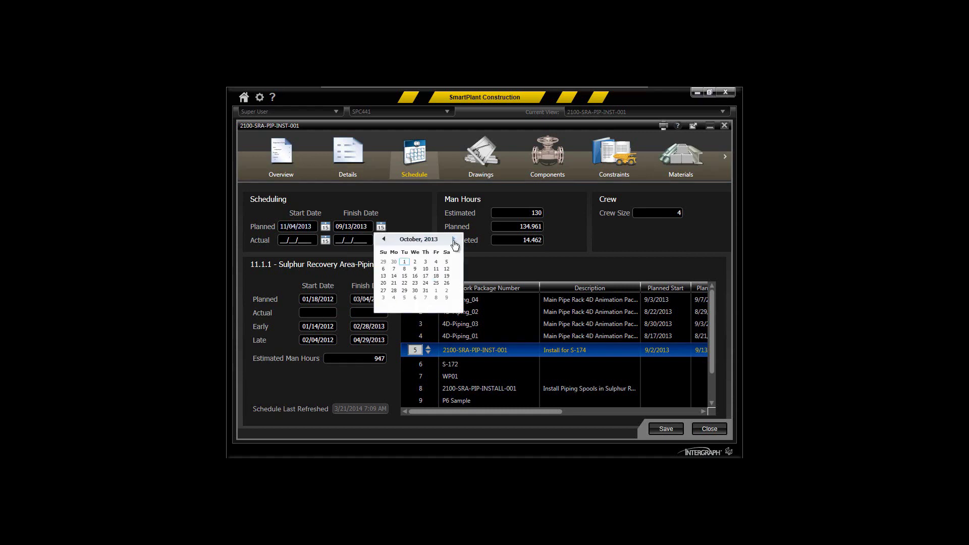
left_click(454, 240)
left_click(437, 276)
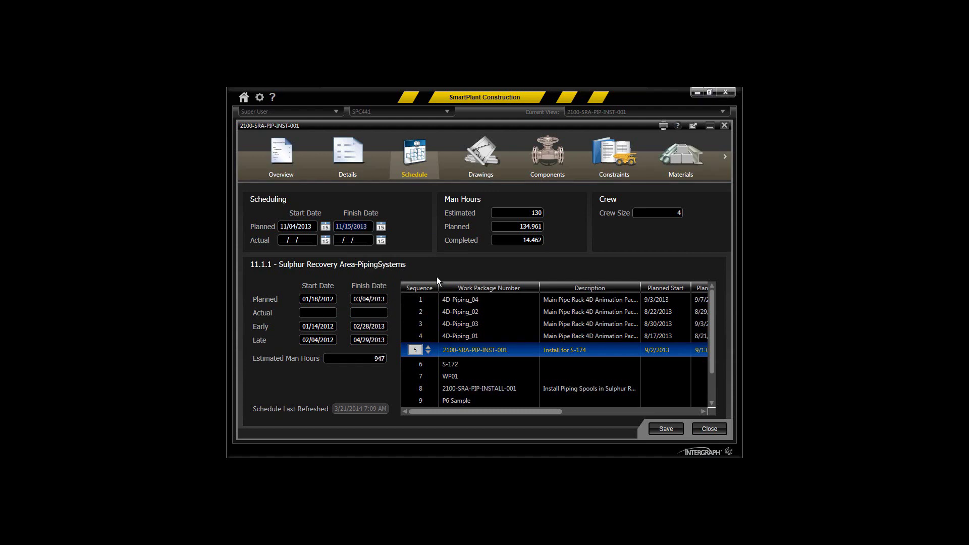
left_click(662, 427)
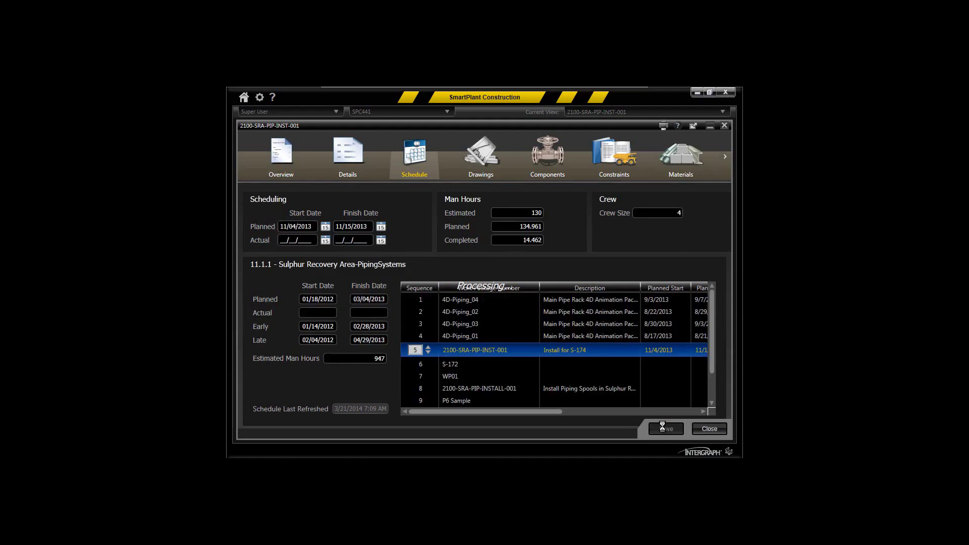
Collapse the work package window to show the model coloured for 09/02/2013–11/15/2013
left_click(710, 127)
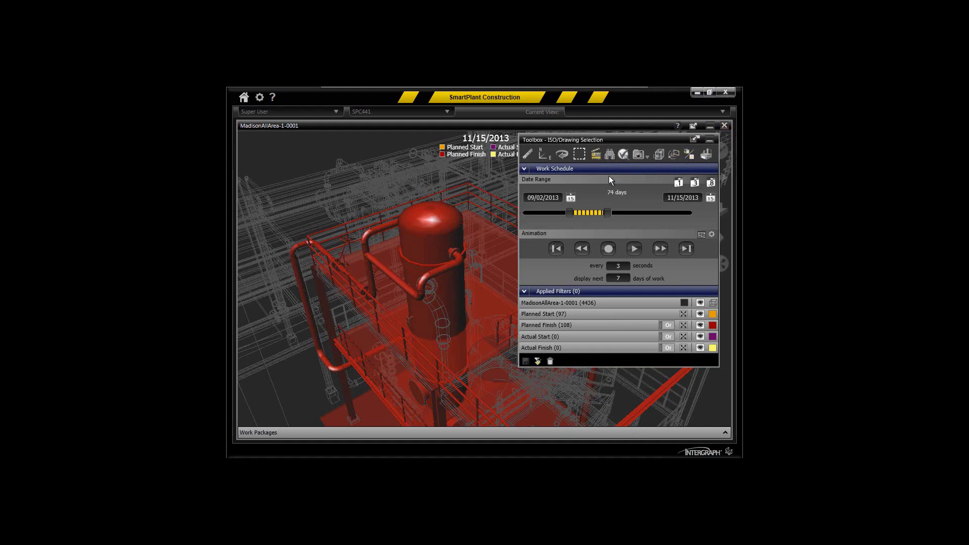
Open the pipe elbow's work package 2100-SRA-PIP-INST-001 and its component grid's view options
right_click(294, 251)
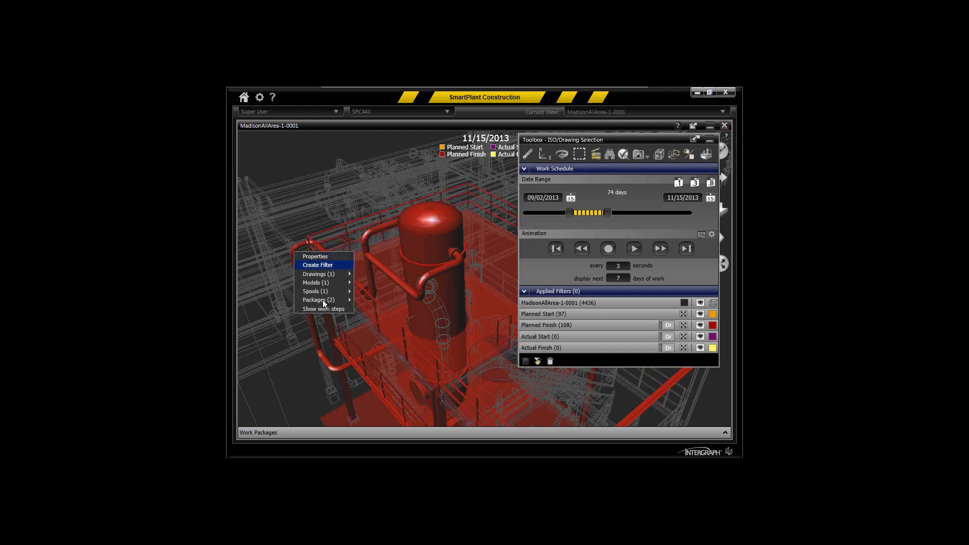
mouse_move(323, 303)
left_click(368, 302)
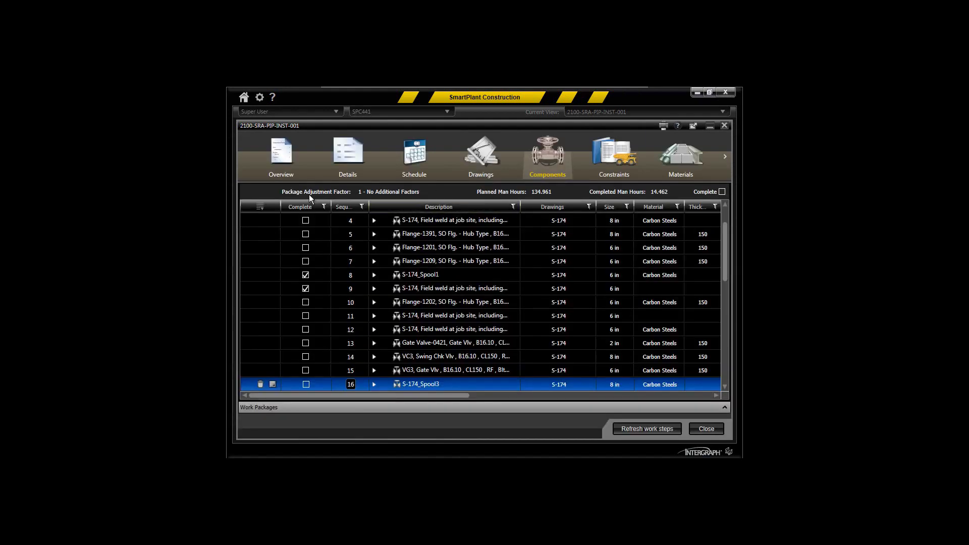
left_click(264, 208)
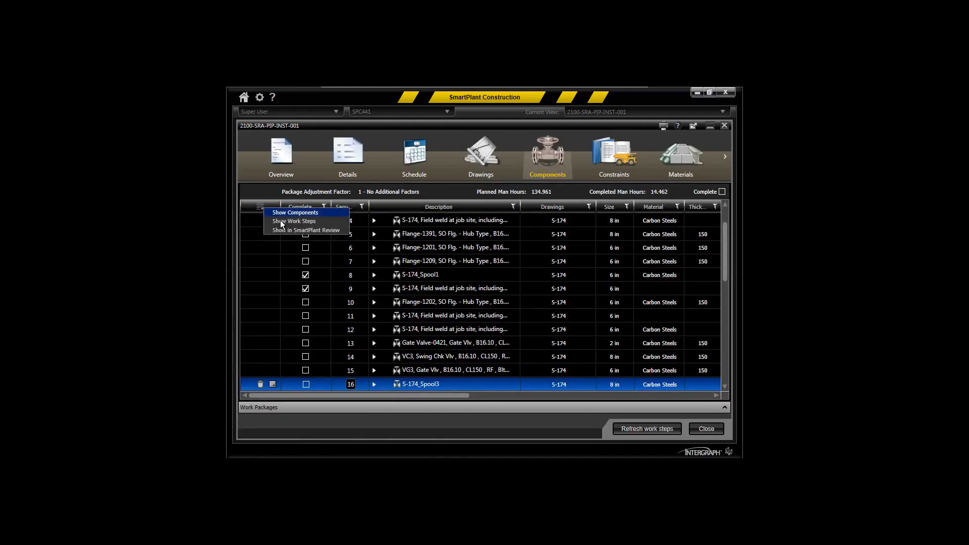
Show the package in SmartPlant Review using the MadisonAllArea-1-0001 model
left_click(287, 231)
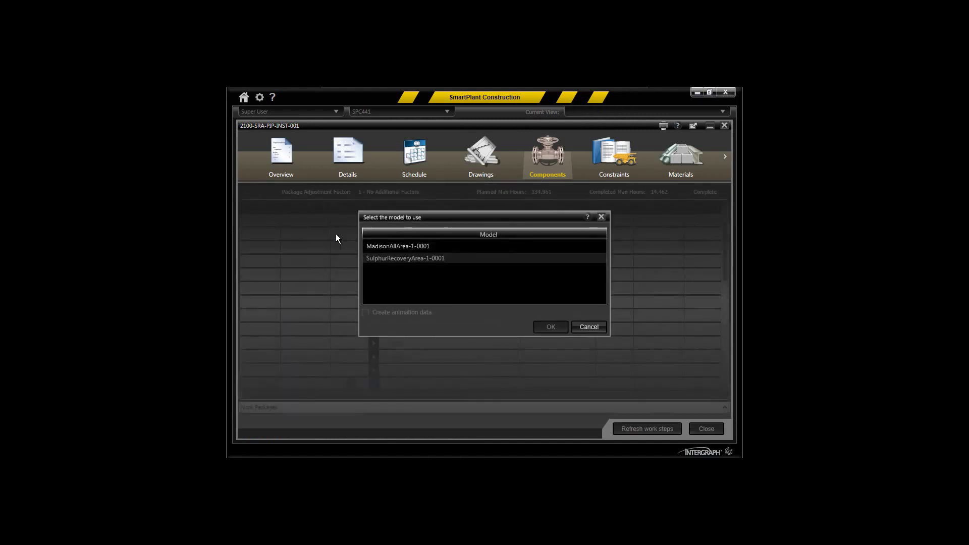
left_click(374, 245)
left_click(561, 330)
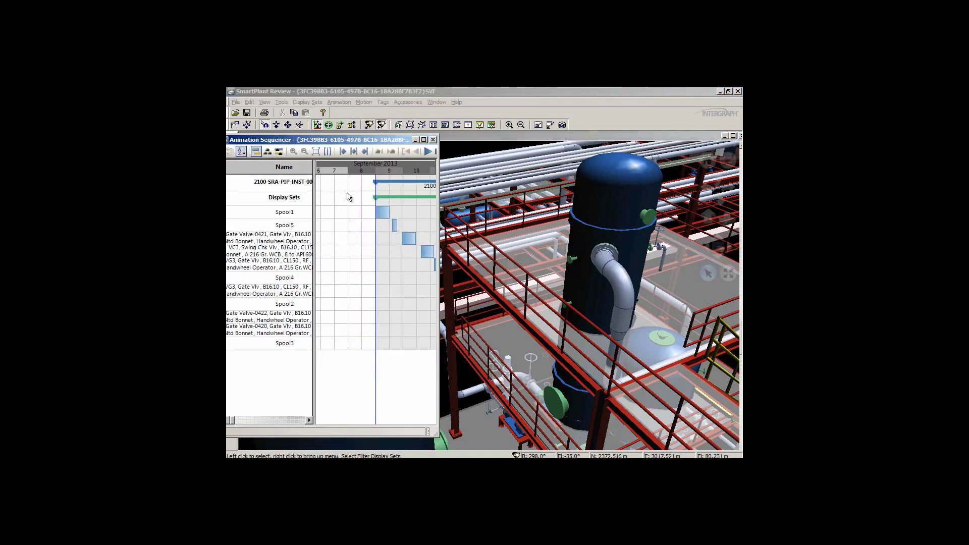
Play the Animation Sequencer's installation sequence and pause it around 9/10/2013
left_click(428, 151)
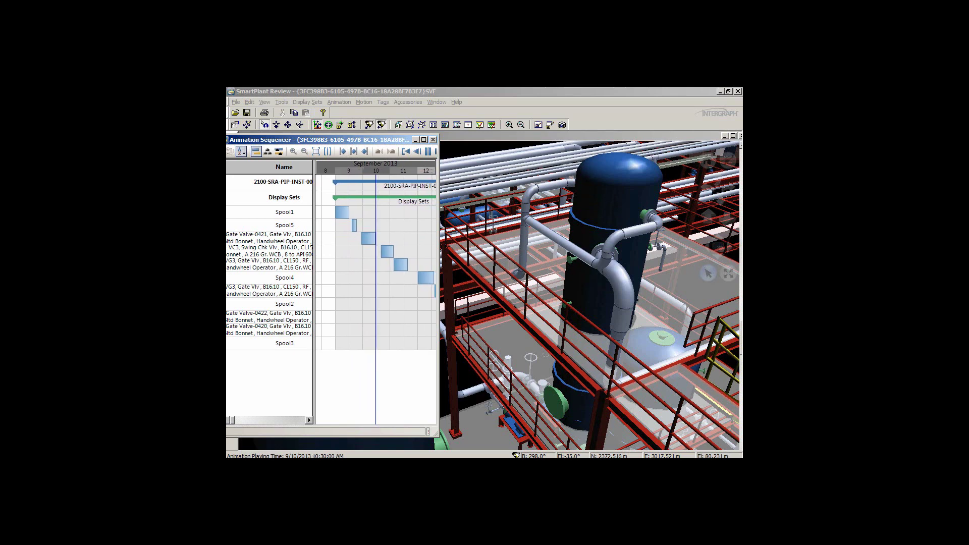
left_click(429, 152)
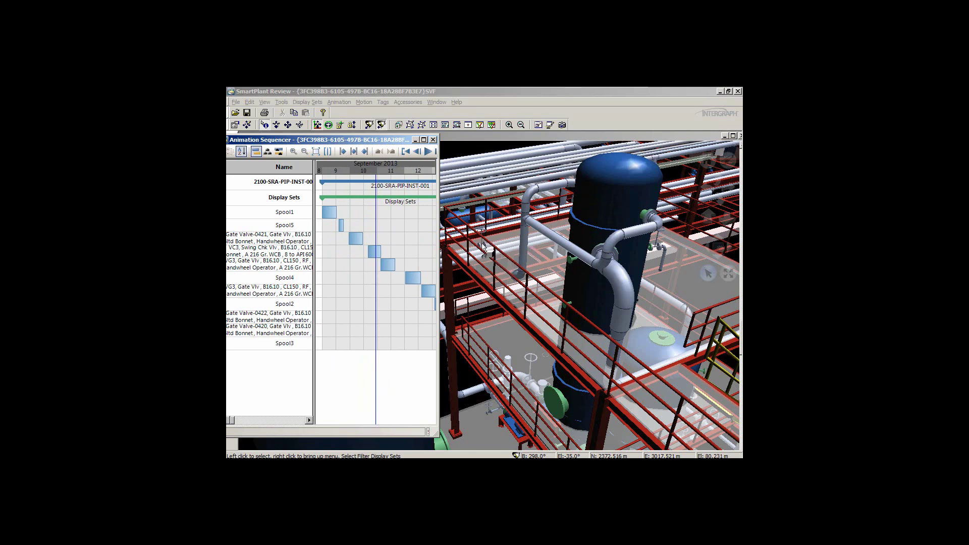
Move Spool2's installation earlier to about 9/10 and delay the gate valve by about a day
left_click_drag(435, 302, 472, 308)
left_click(440, 305)
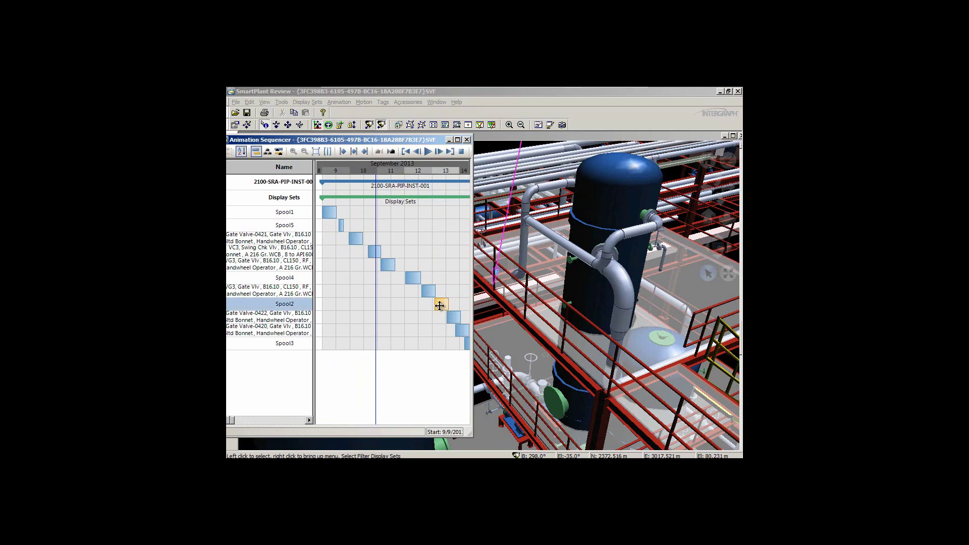
left_click_drag(440, 305, 354, 299)
left_click(363, 239)
left_click_drag(362, 238, 401, 264)
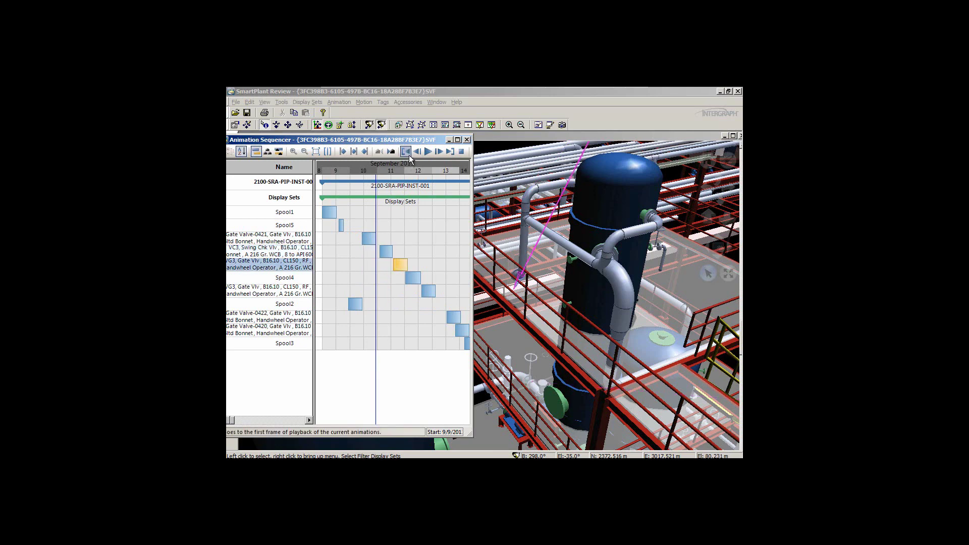
Replay the reordered installation sequence from its start, pause it at 9/11/2013, and close the Animation Sequencer
left_click(408, 153)
left_click(428, 151)
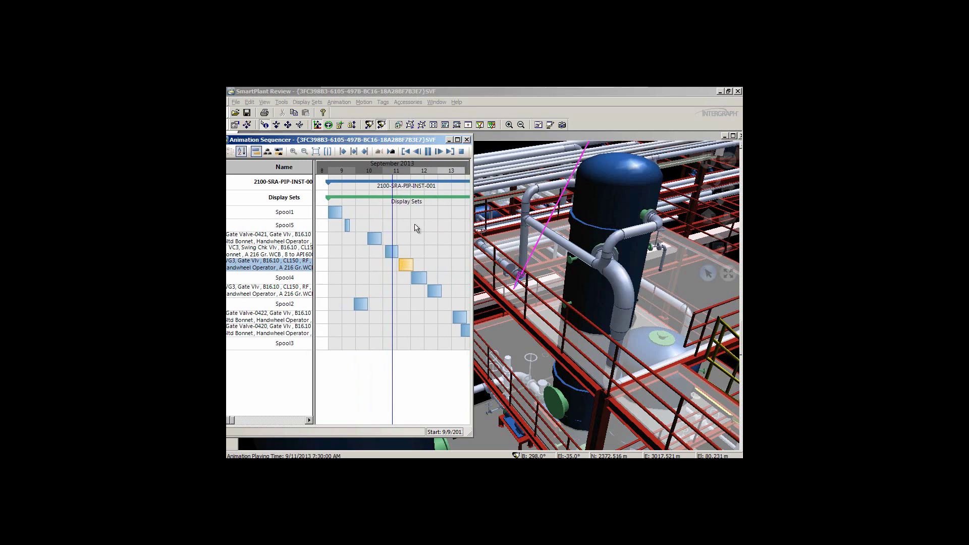
left_click(428, 153)
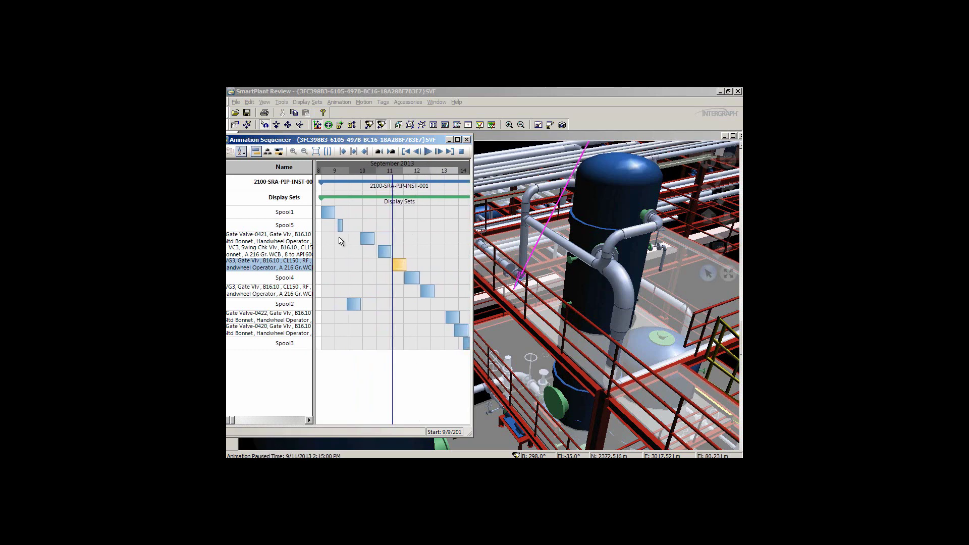
left_click(466, 140)
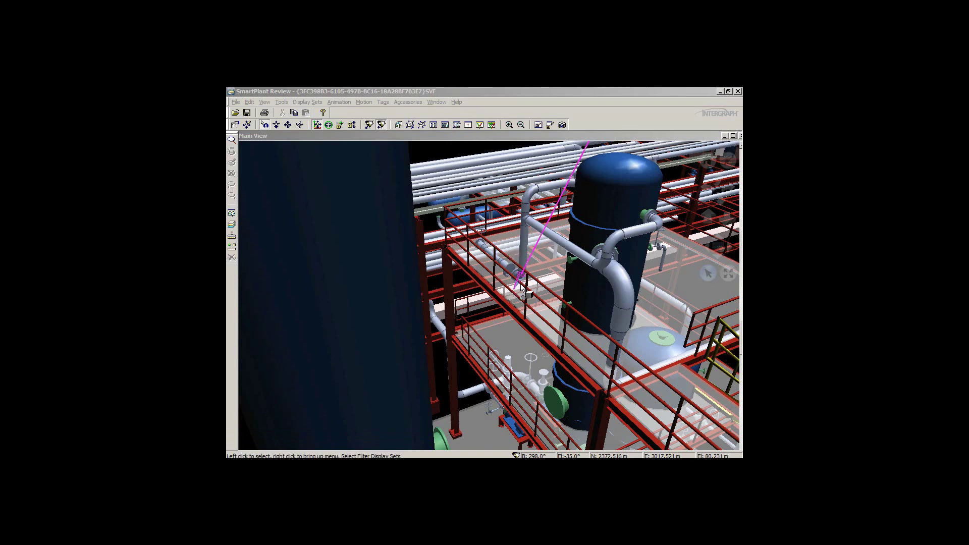
Send the revised sequence to SmartPlant Construction and allow scheduling updates for work package 2100-SRA-PIP-INST-001
right_click(501, 331)
mouse_move(527, 328)
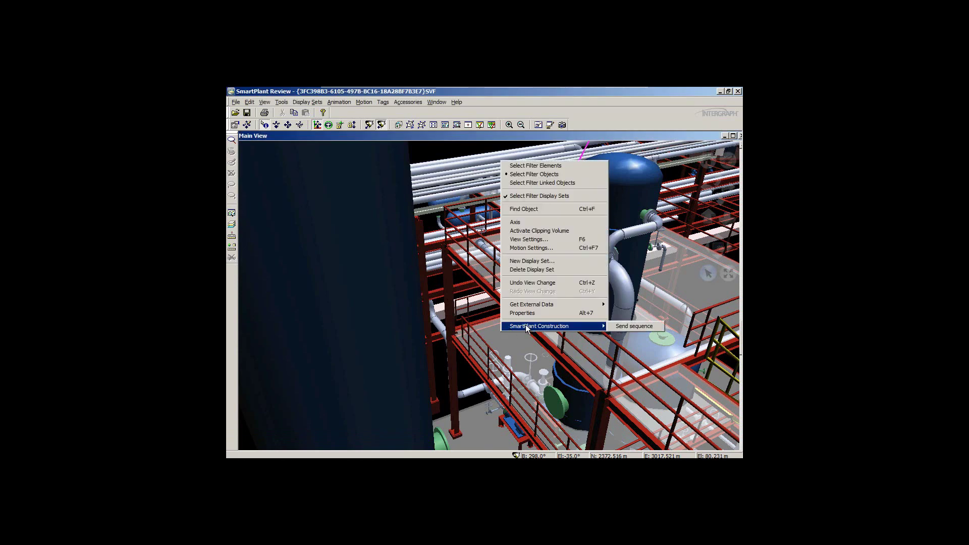
left_click(618, 326)
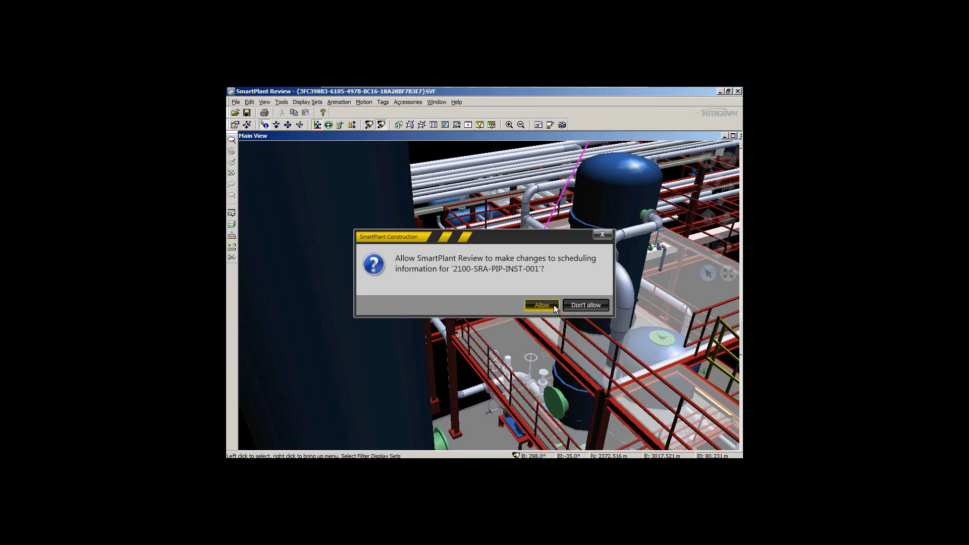
left_click(541, 305)
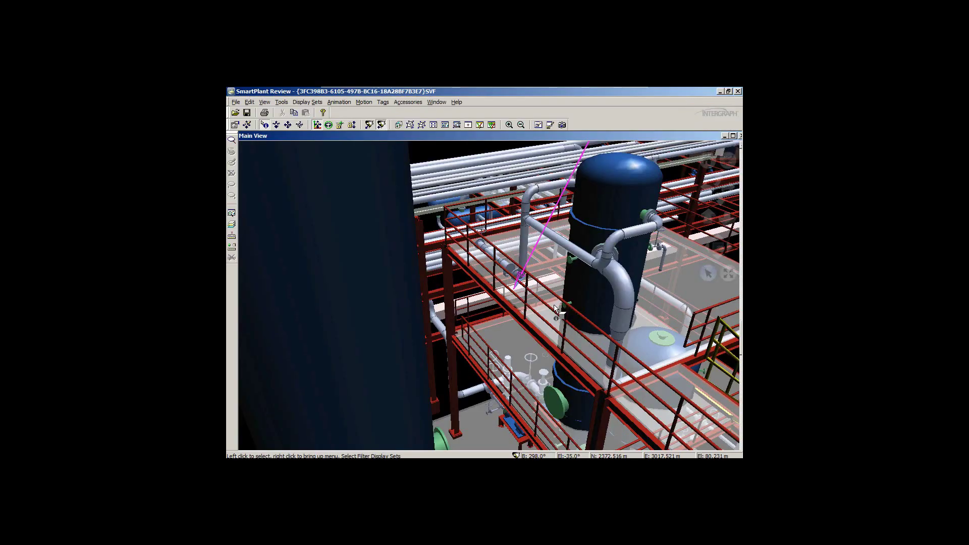
Minimize SmartPlant Review and scroll through the Components grid to check the renumbered Sequence values
left_click(719, 92)
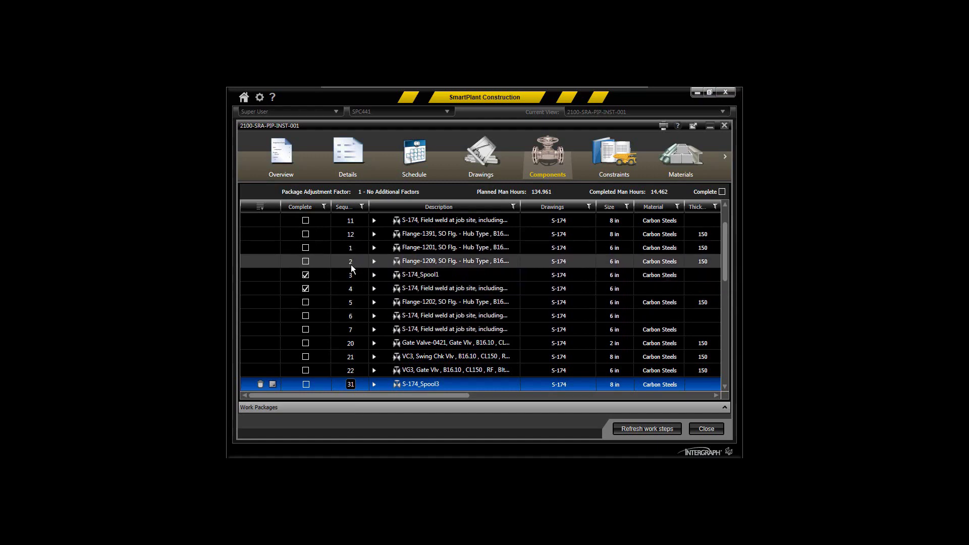
scroll(350, 265, "down", 3)
scroll(350, 265, "down", 3)
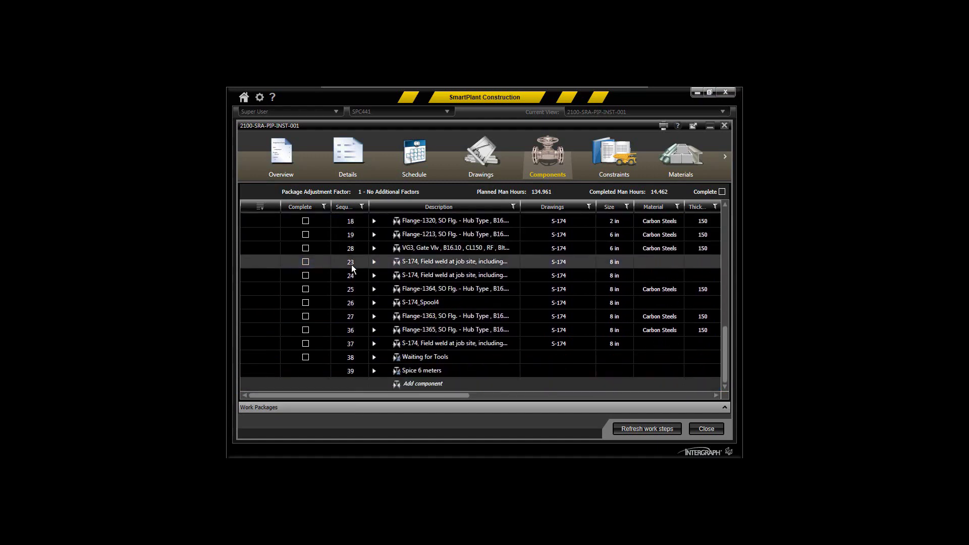
scroll(352, 265, "up", 3)
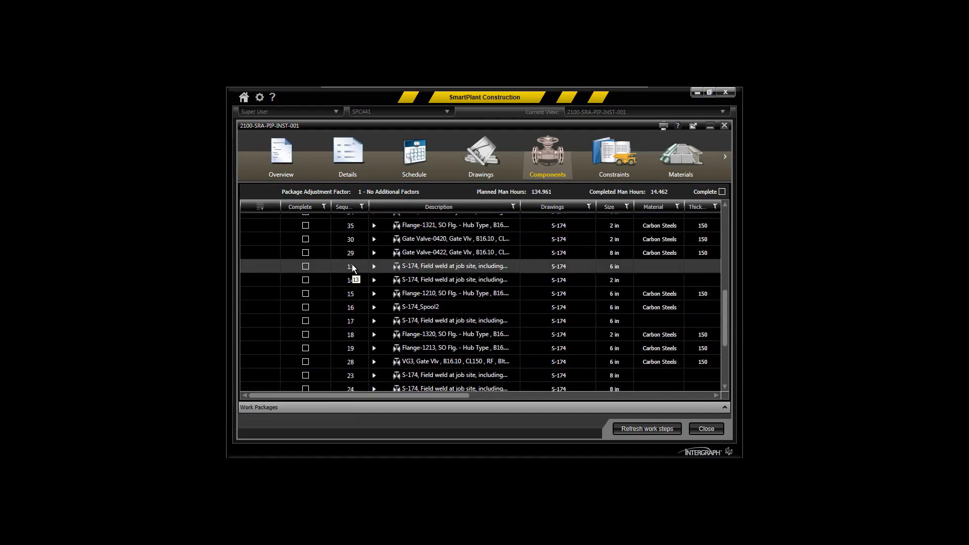
scroll(353, 302, "up", 2)
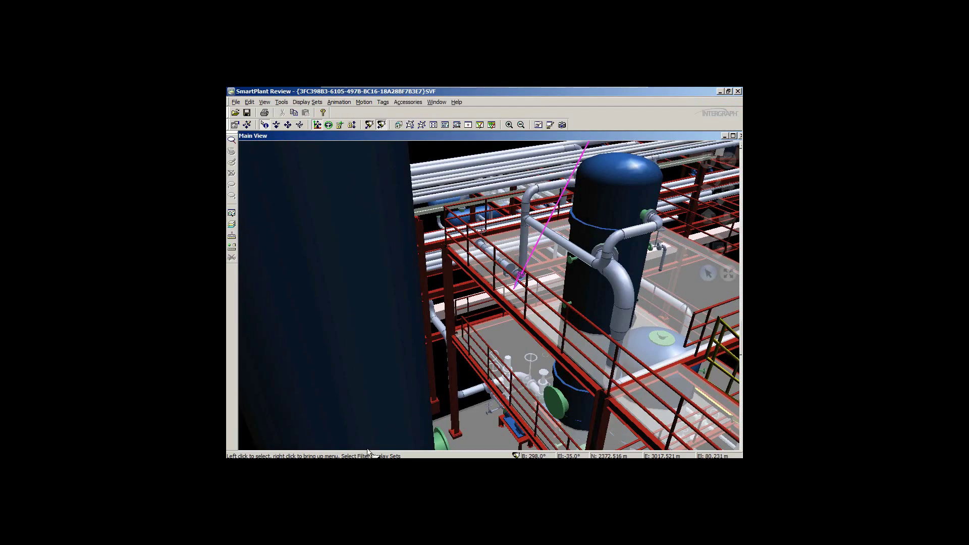
Reopen the Animation Sequencer beside the 3D model to compare the September 2013 spool and valve tasks
left_click(338, 102)
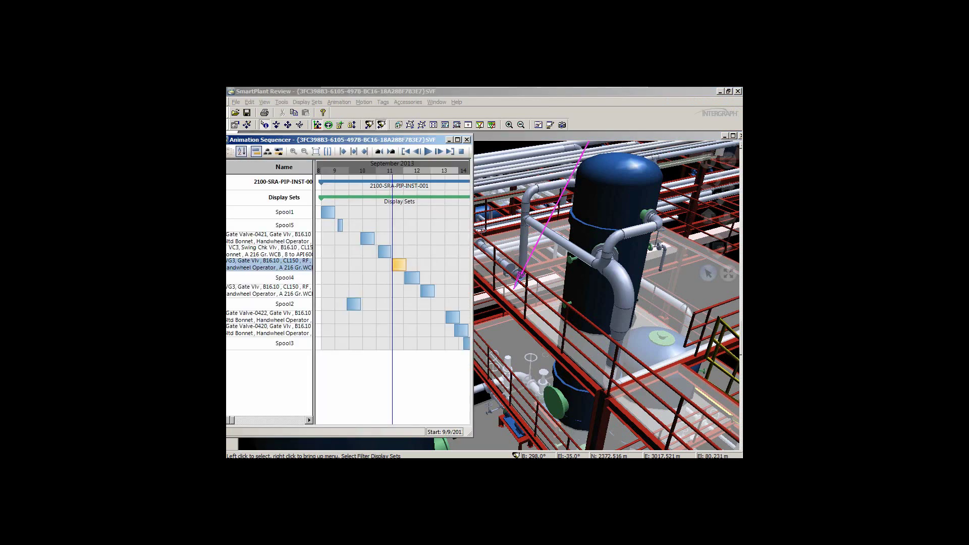